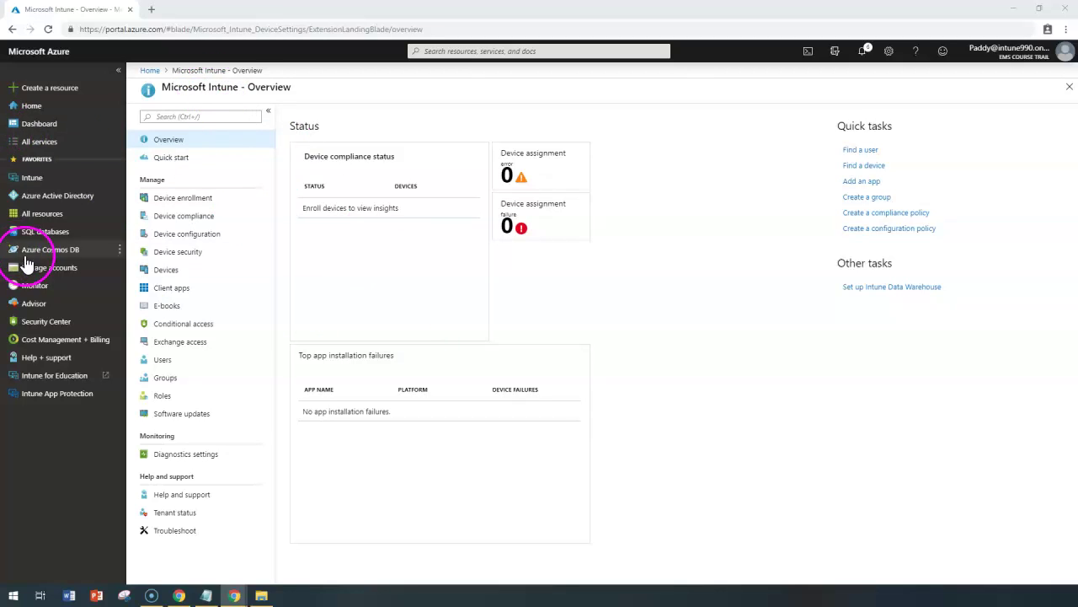
Start a new device configuration profile with "Device restrictions - Work profile settings-Base VPN" as its name and description.
click(203, 242)
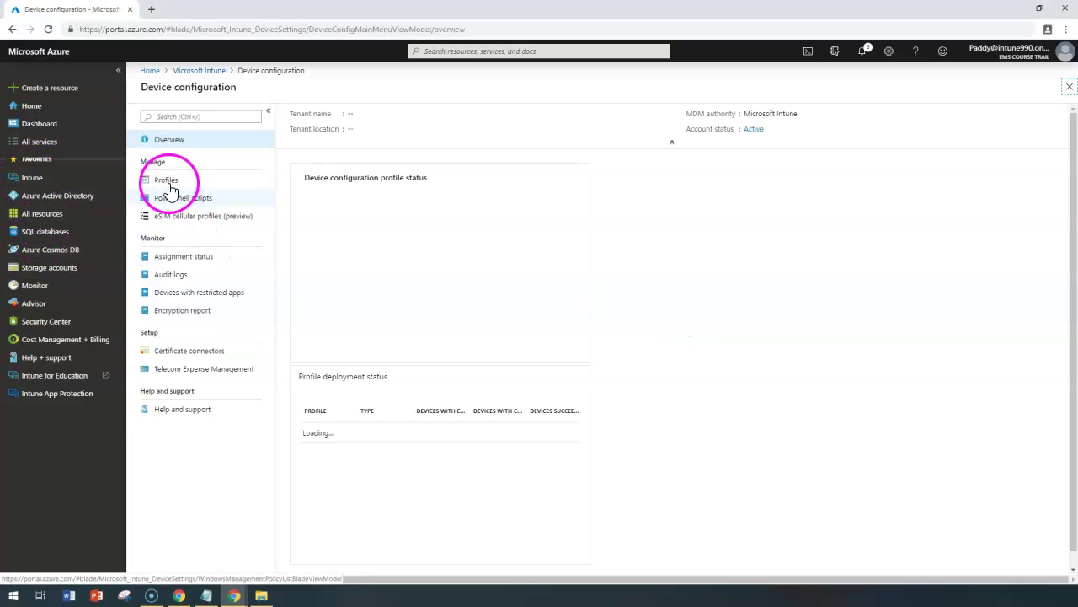
click(168, 182)
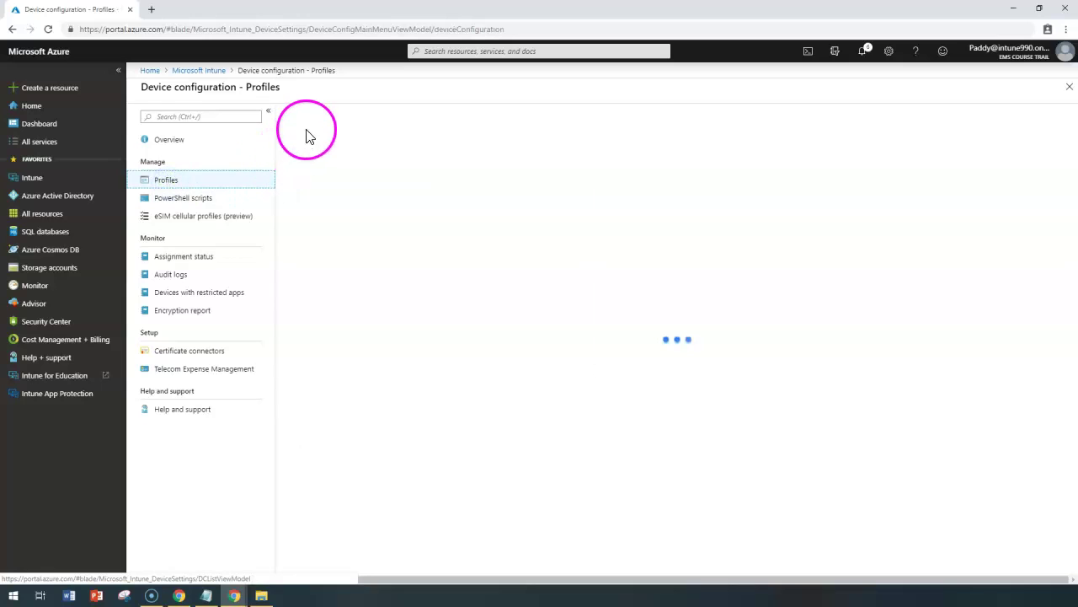
click(324, 118)
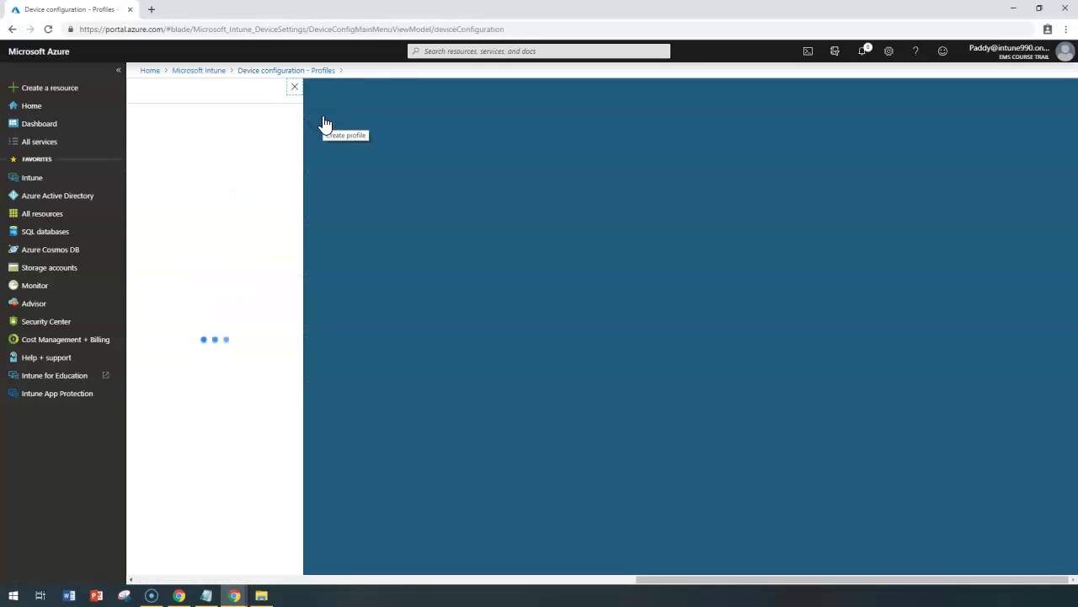
text(Base VPN)
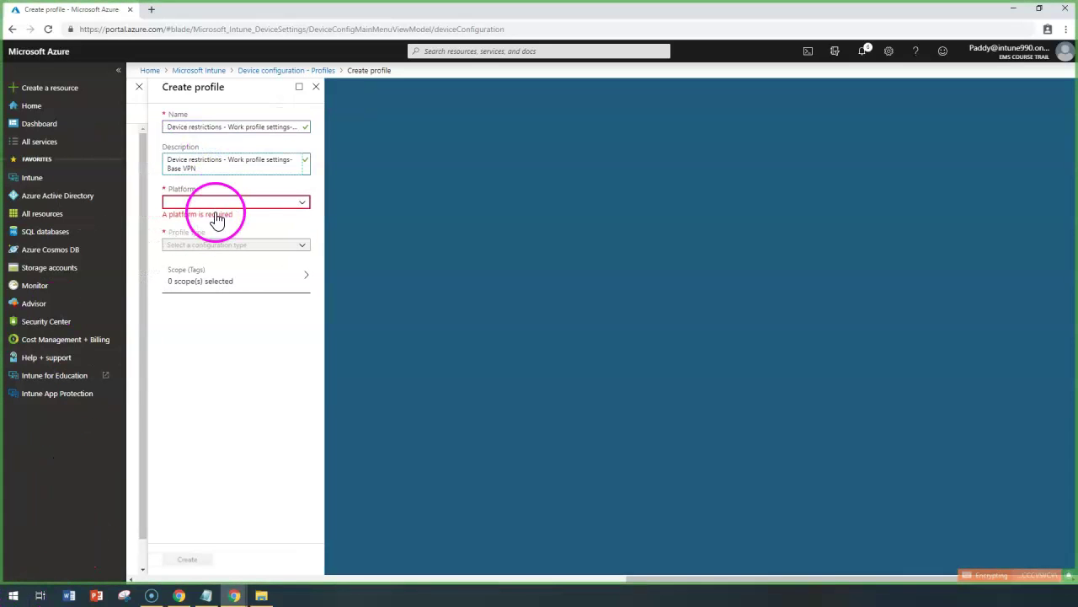
Set the profile's platform to Android Enterprise and its profile type to VPN under Work Profile Only.
click(213, 203)
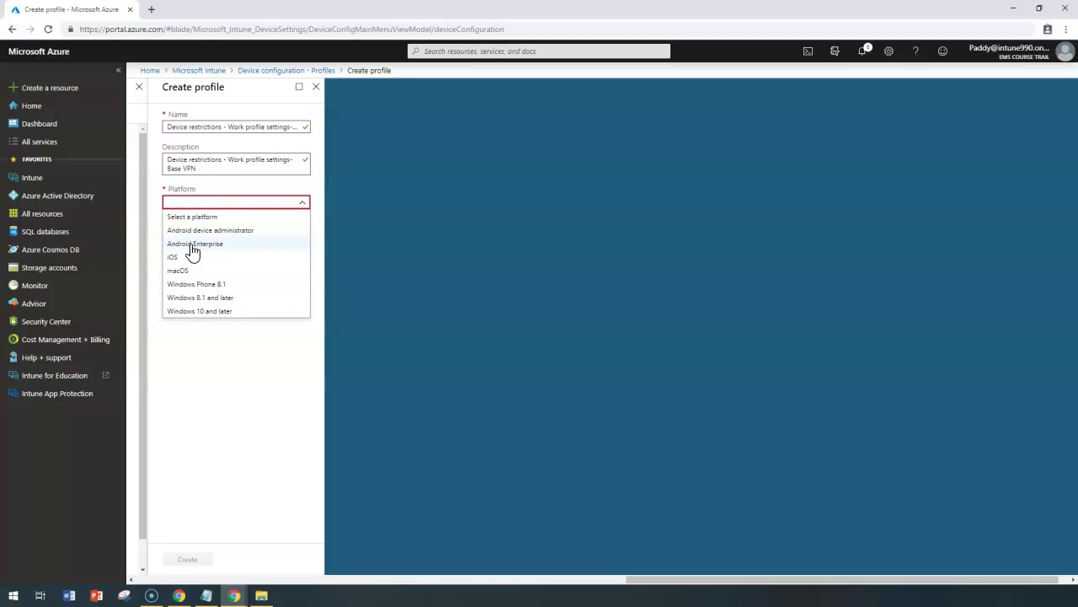
click(193, 246)
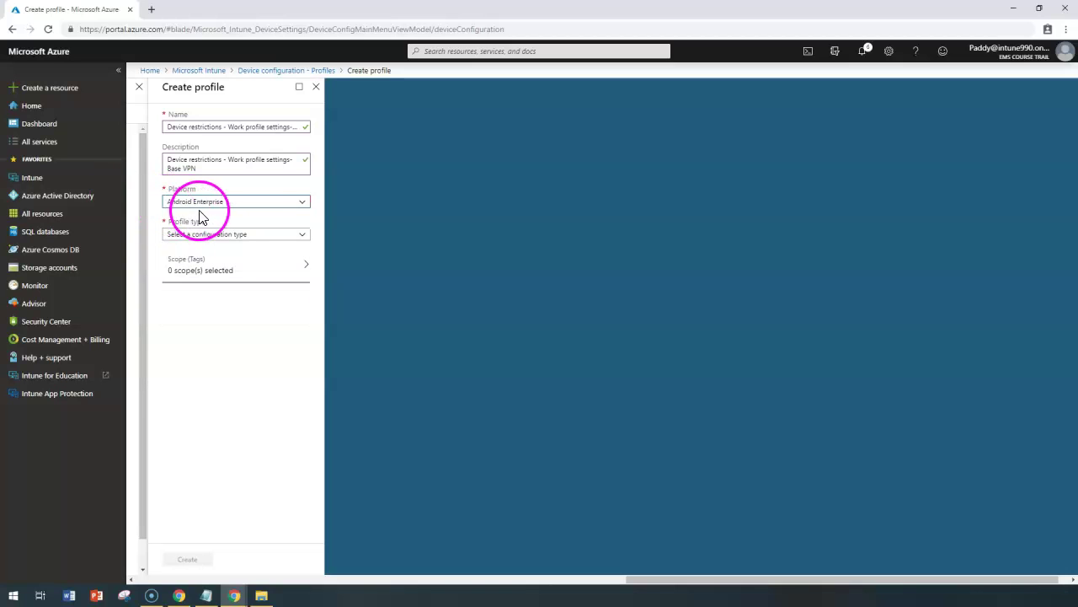
click(231, 239)
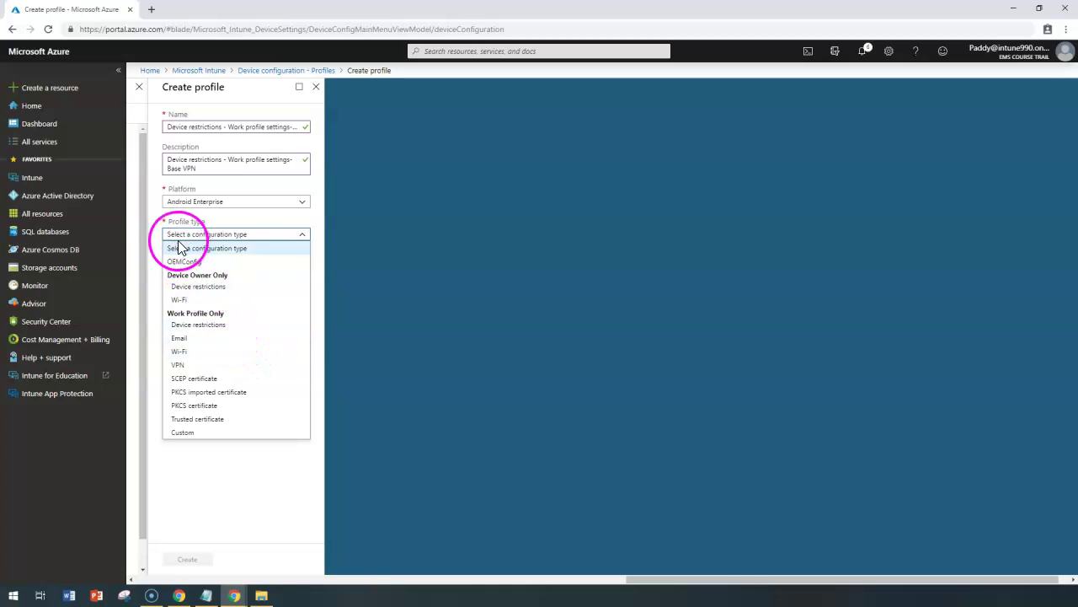
click(189, 367)
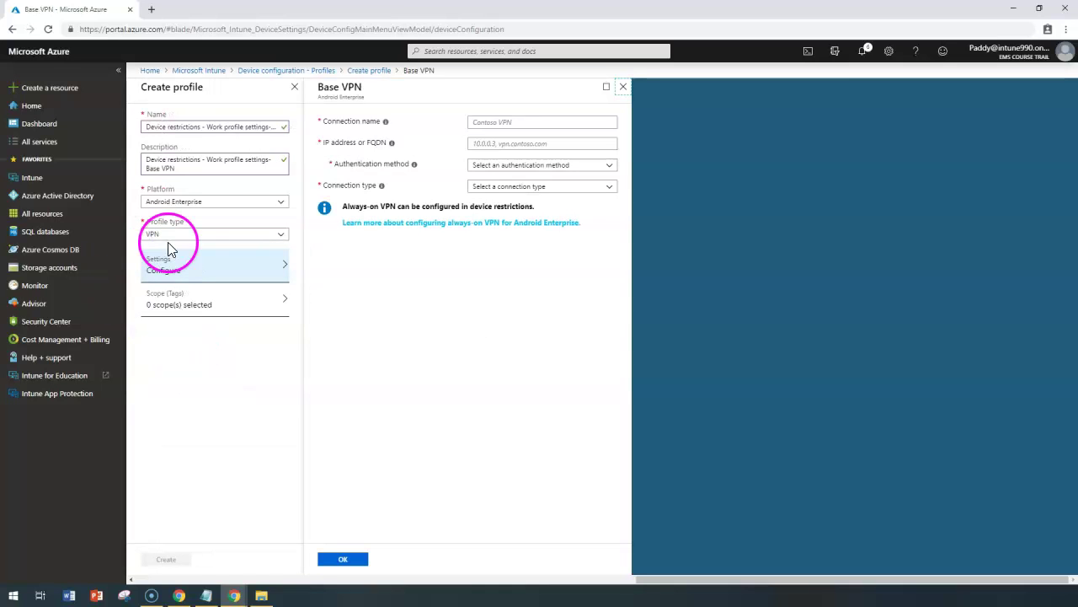
Enter AU-VPN-Servers as the connection name in the Base VPN settings.
click(217, 270)
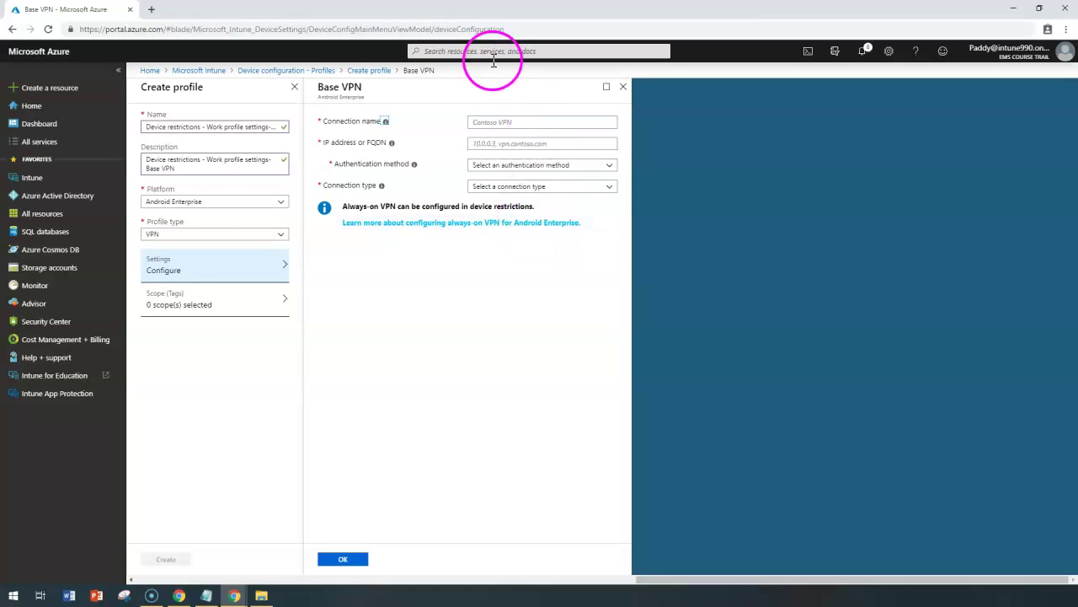
click(516, 123)
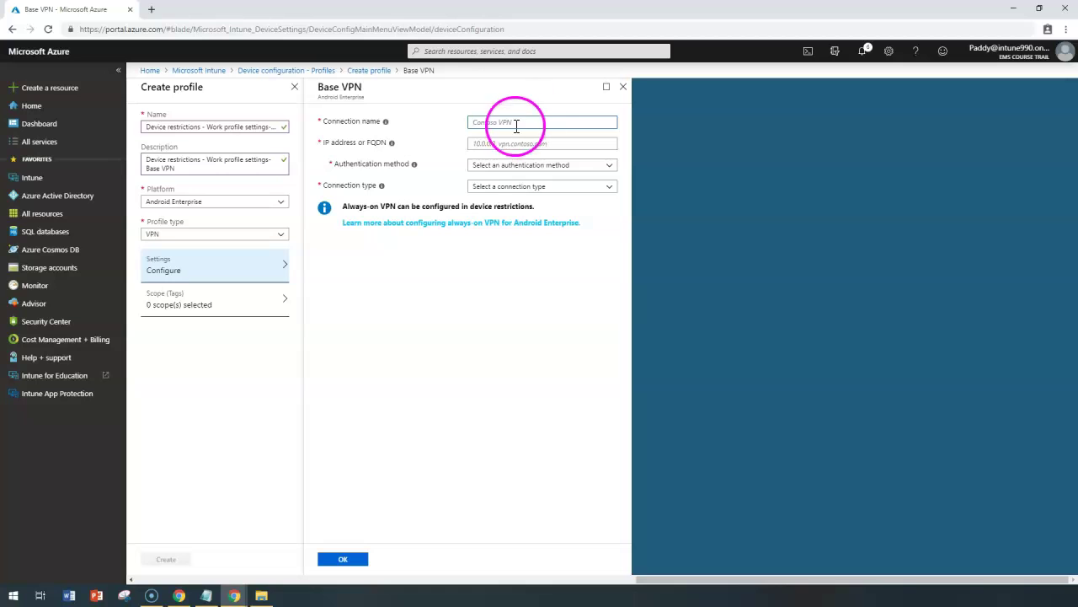
click(516, 125)
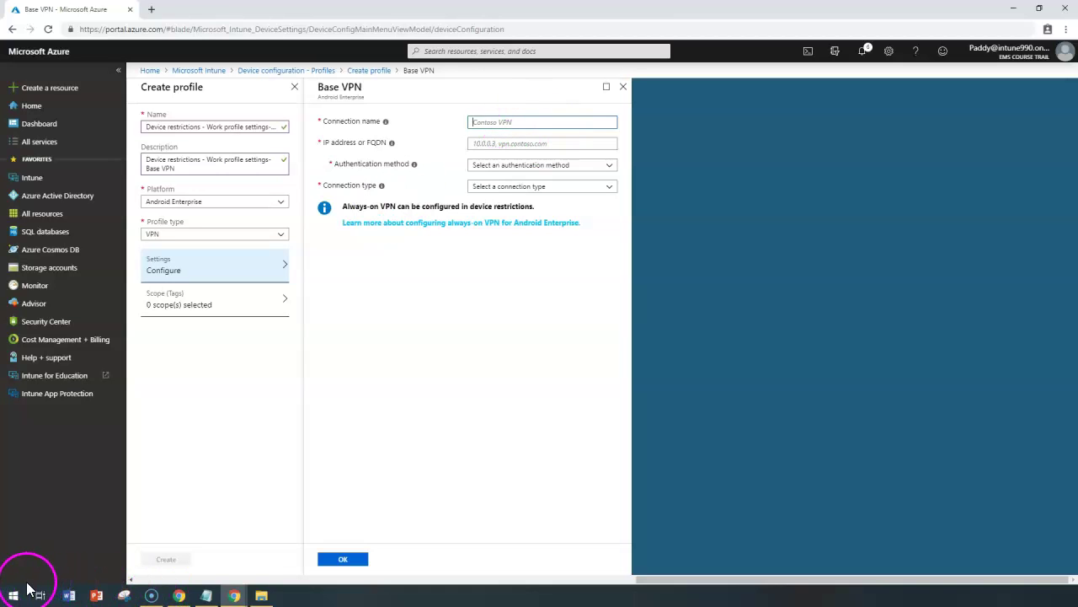
text(AU-VPN-Servers)
Set the VPN connection's IP address or FQDN to 201.45.65.2.
click(515, 143)
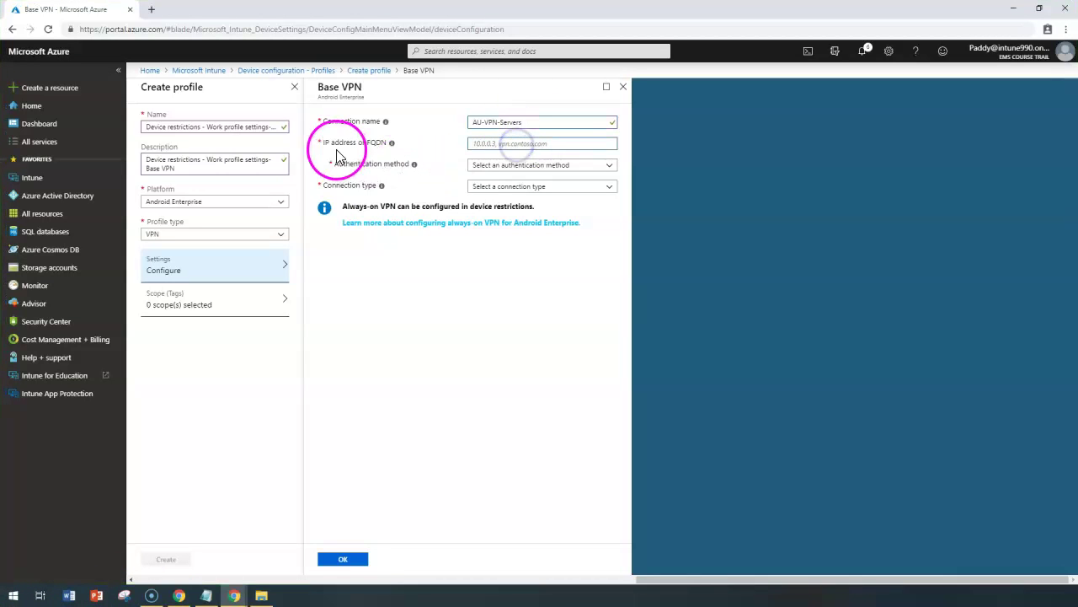
drag(330, 143, 379, 145)
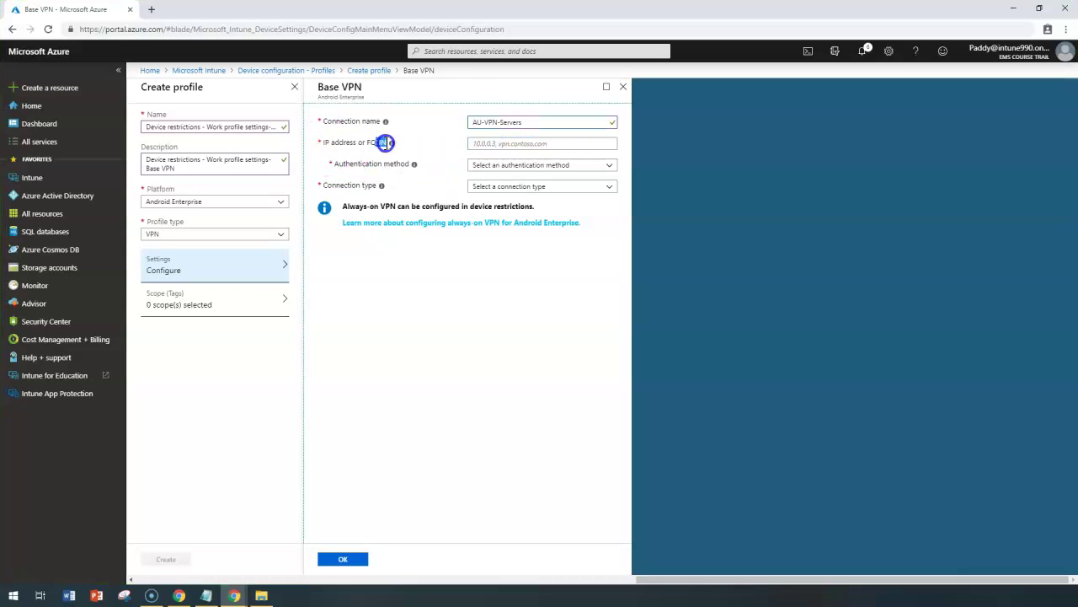
click(494, 144)
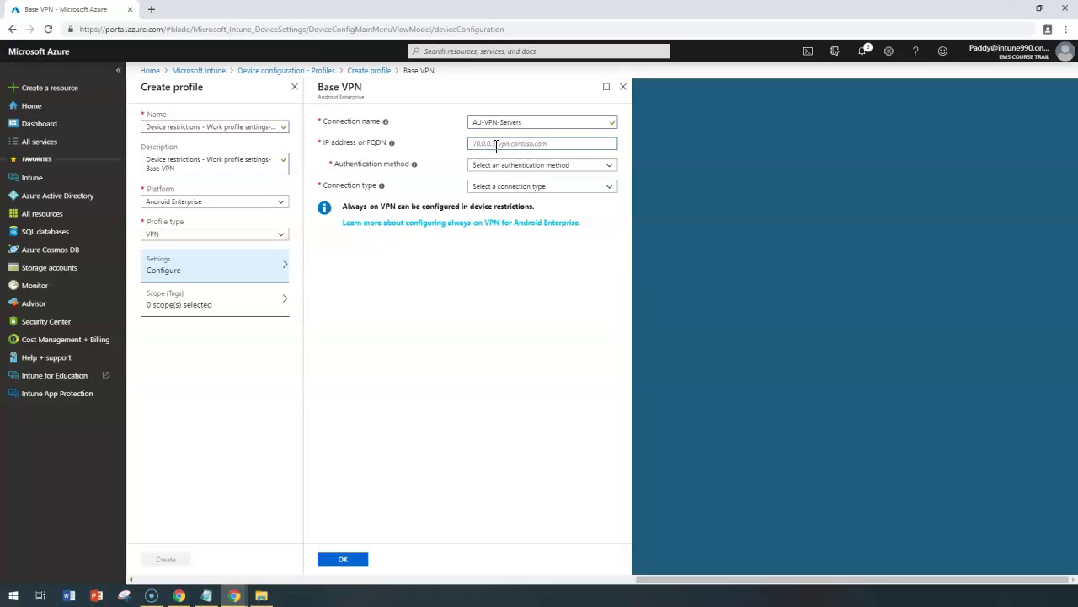
text(20)
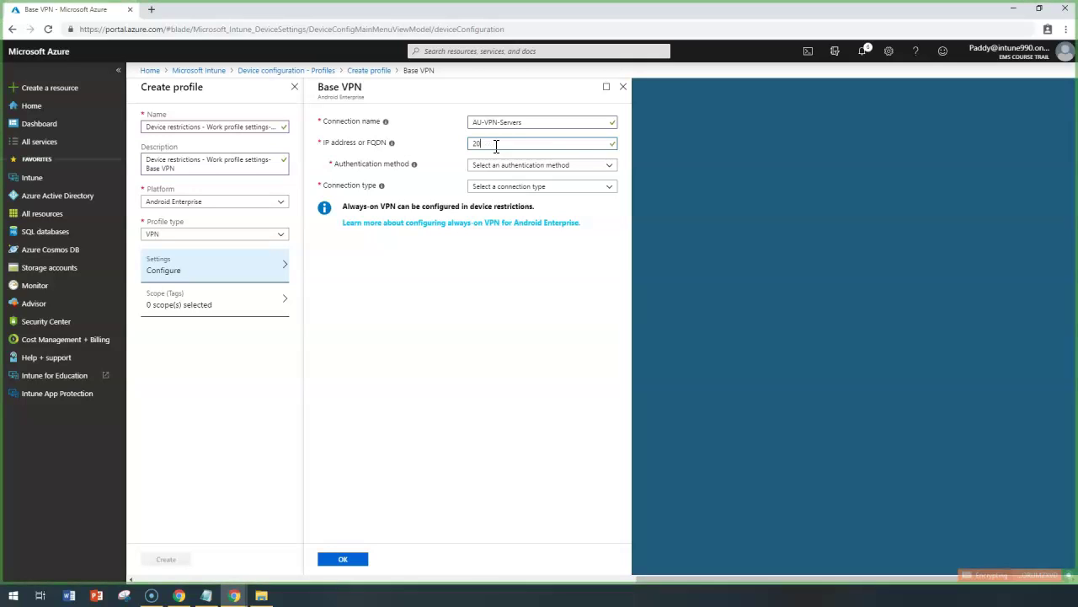
text(1.45.55.2)
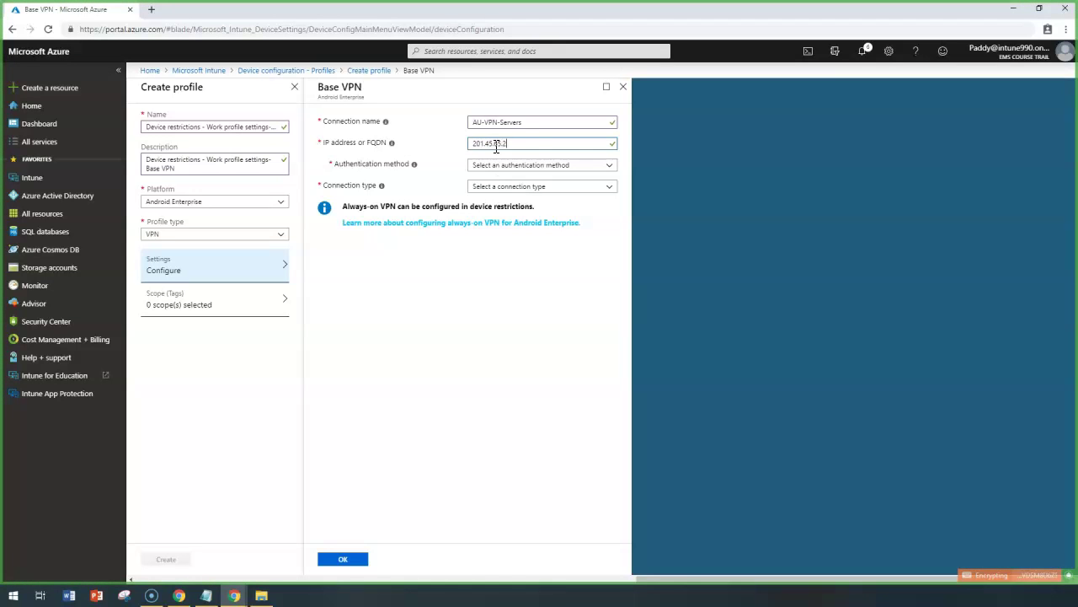
text(.65.2)
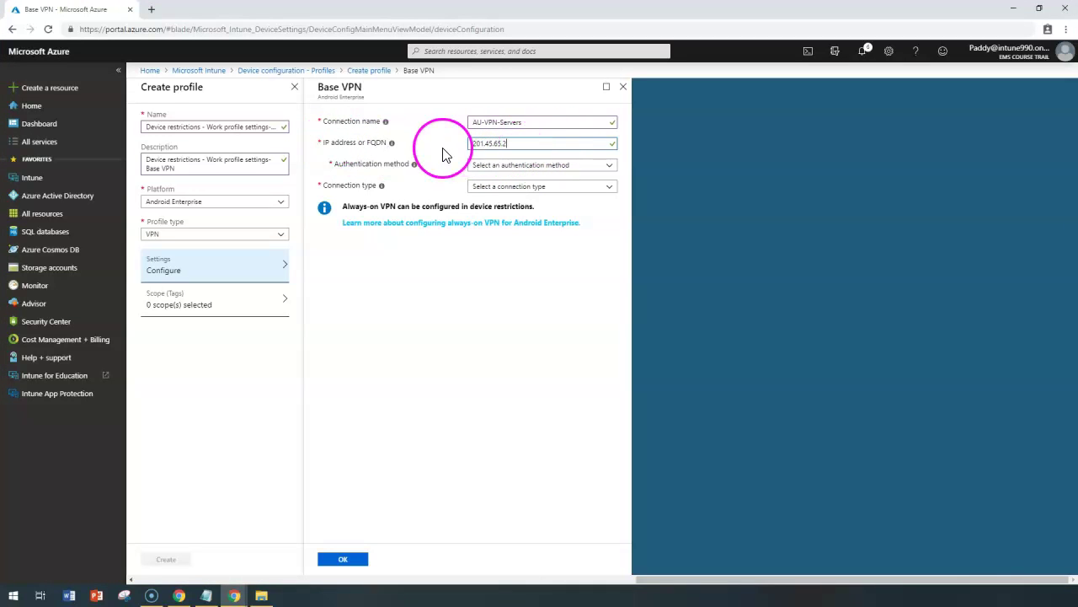
drag(525, 146, 478, 146)
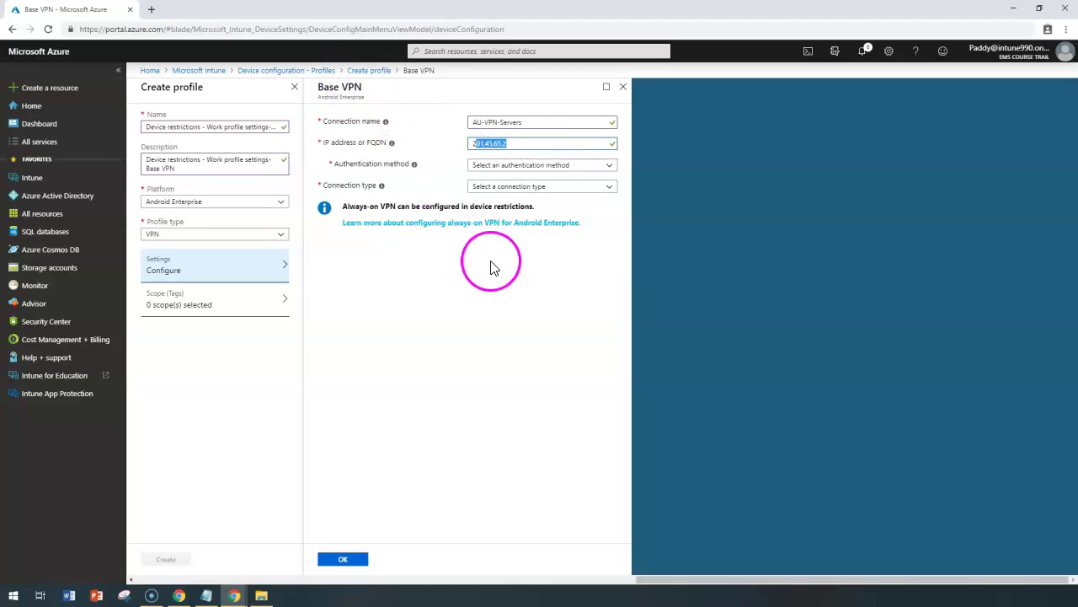
Set the VPN connection's authentication method to Username and password.
drag(335, 165, 402, 169)
click(509, 166)
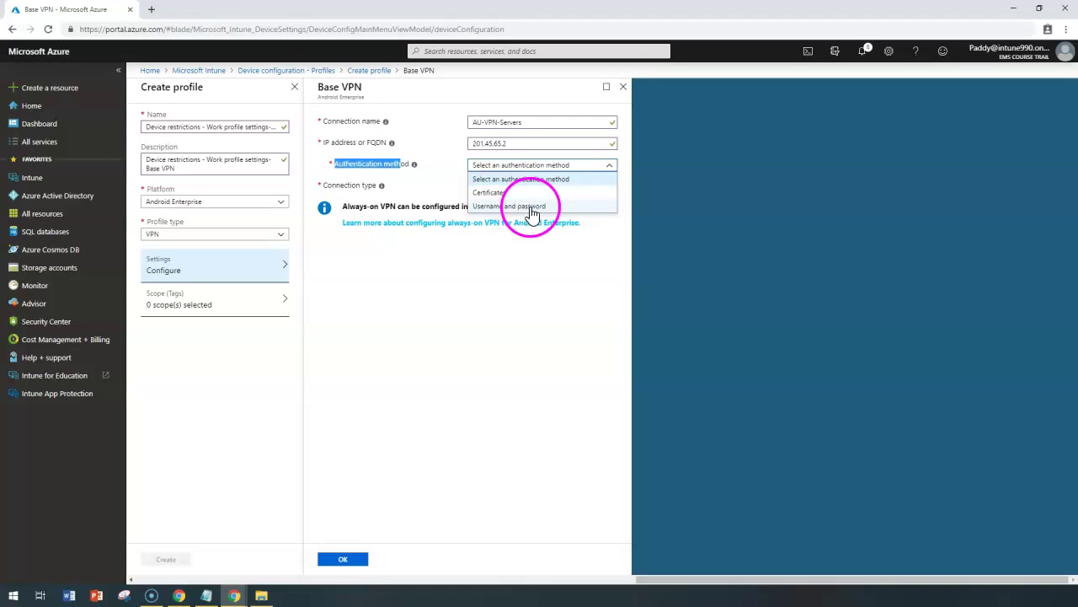
click(532, 208)
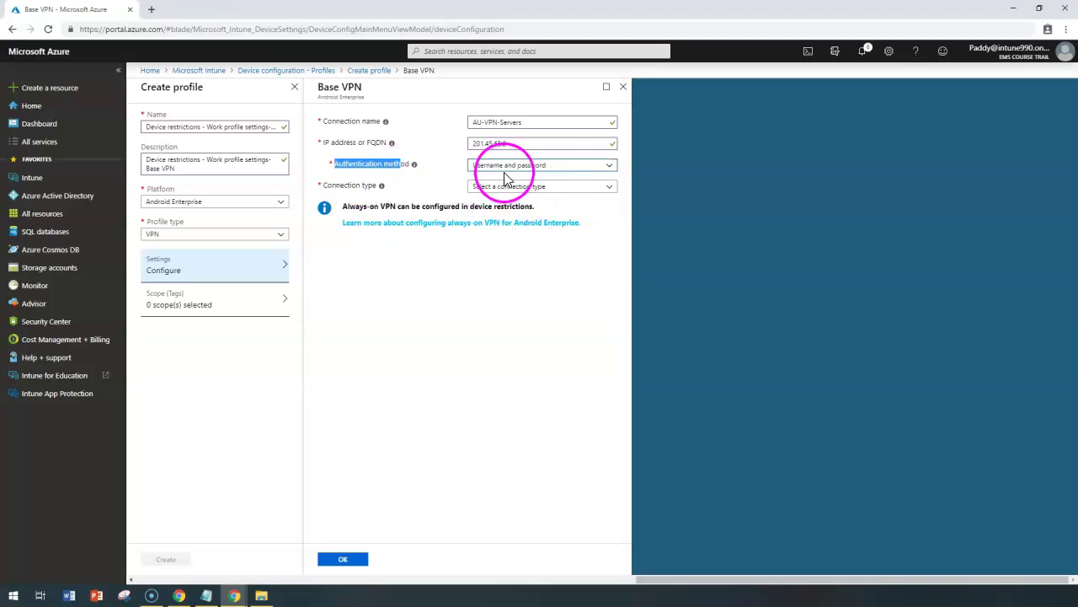
Try the connection types Check Point Capsule VPN, Cisco AnyConnect, SonicWall Mobile Connect and F5 Access to compare their settings.
click(500, 187)
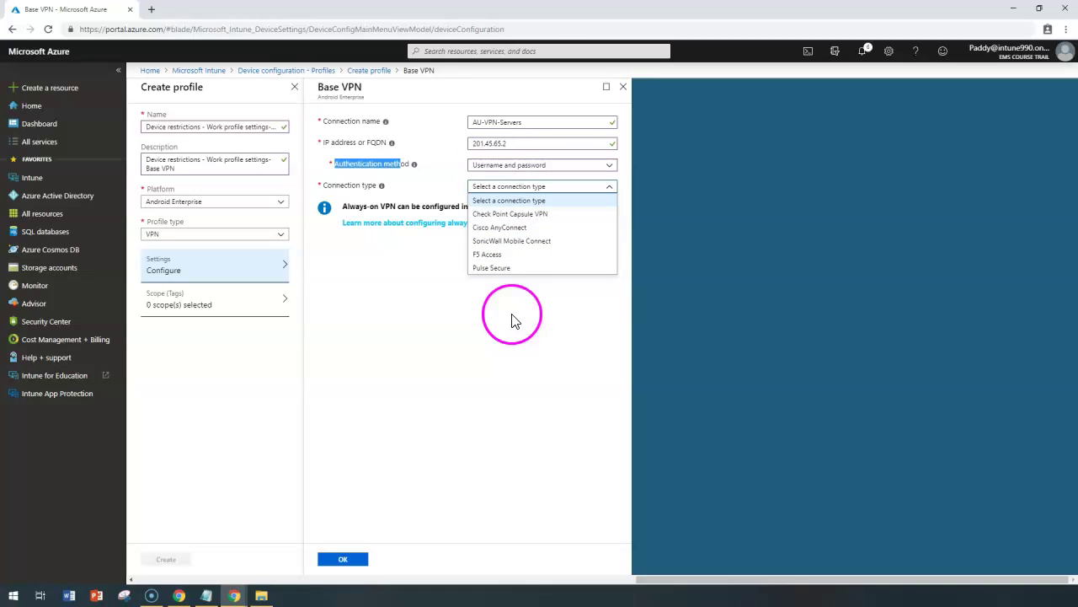
click(526, 257)
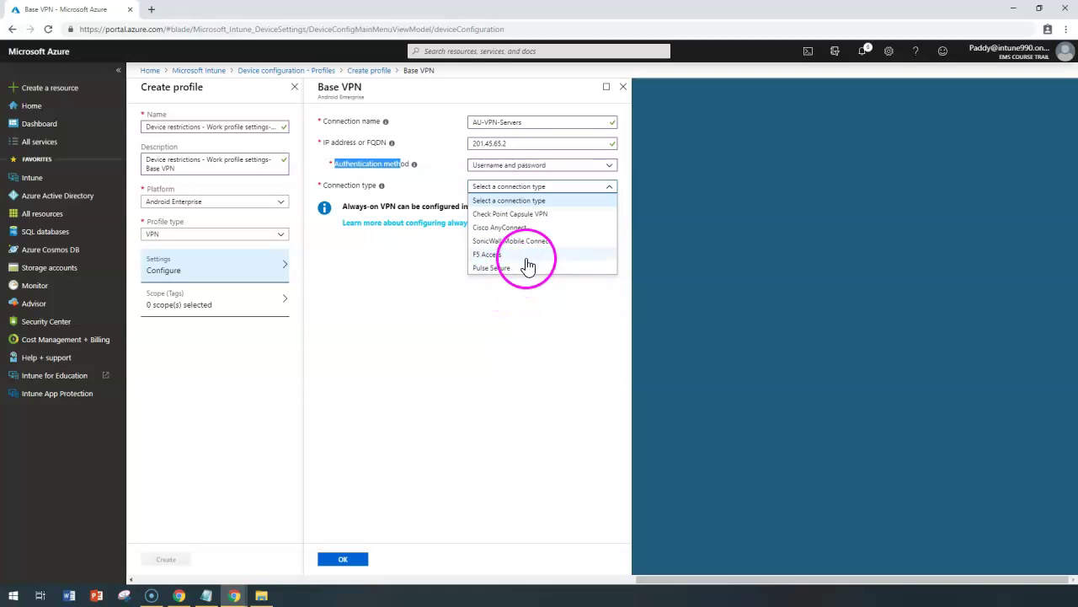
click(529, 214)
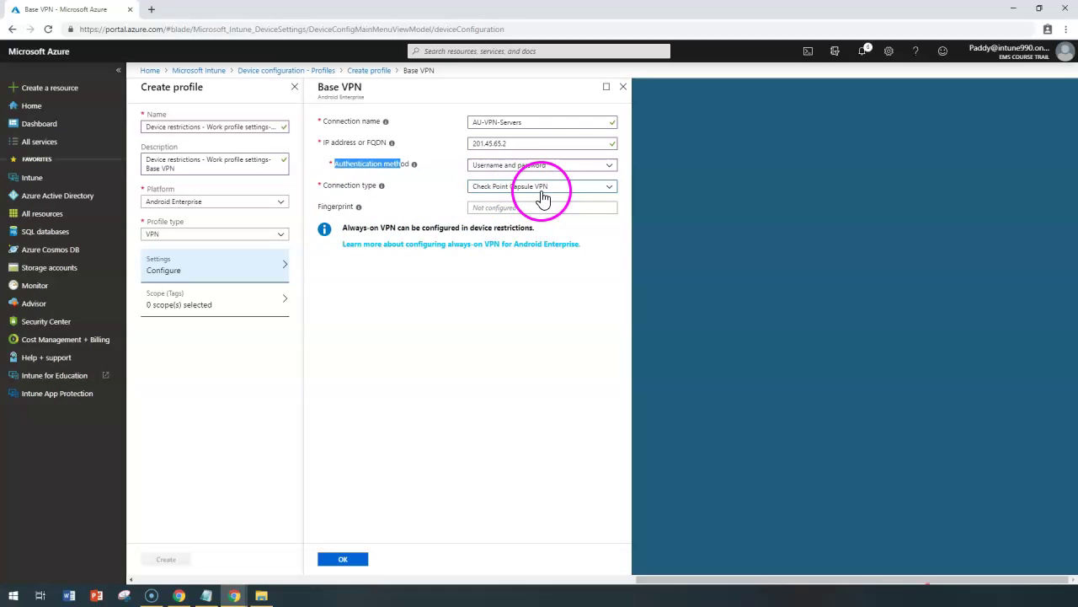
click(515, 207)
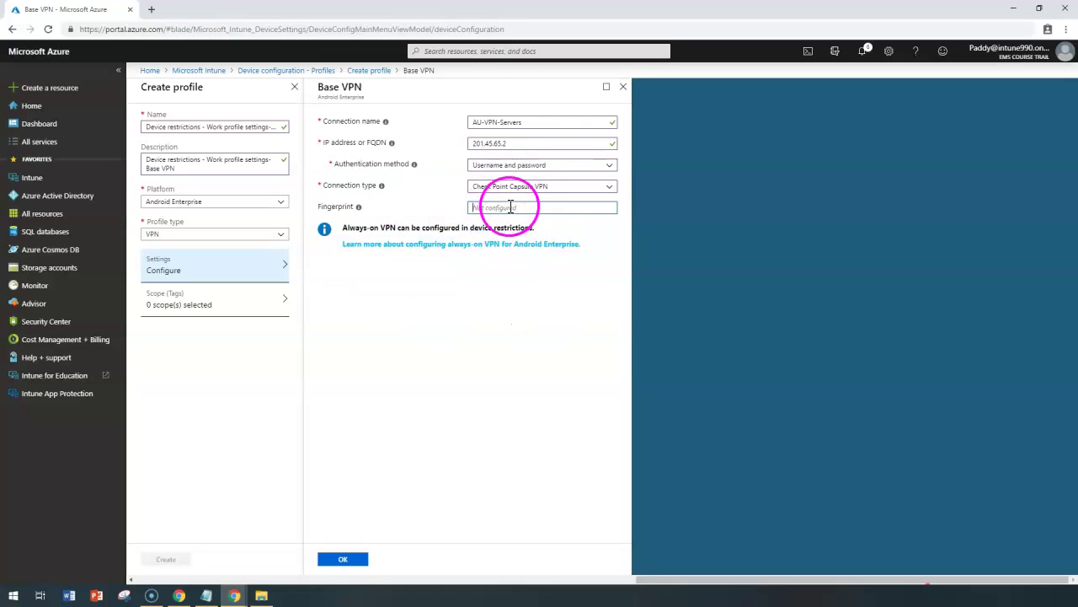
click(507, 187)
click(491, 235)
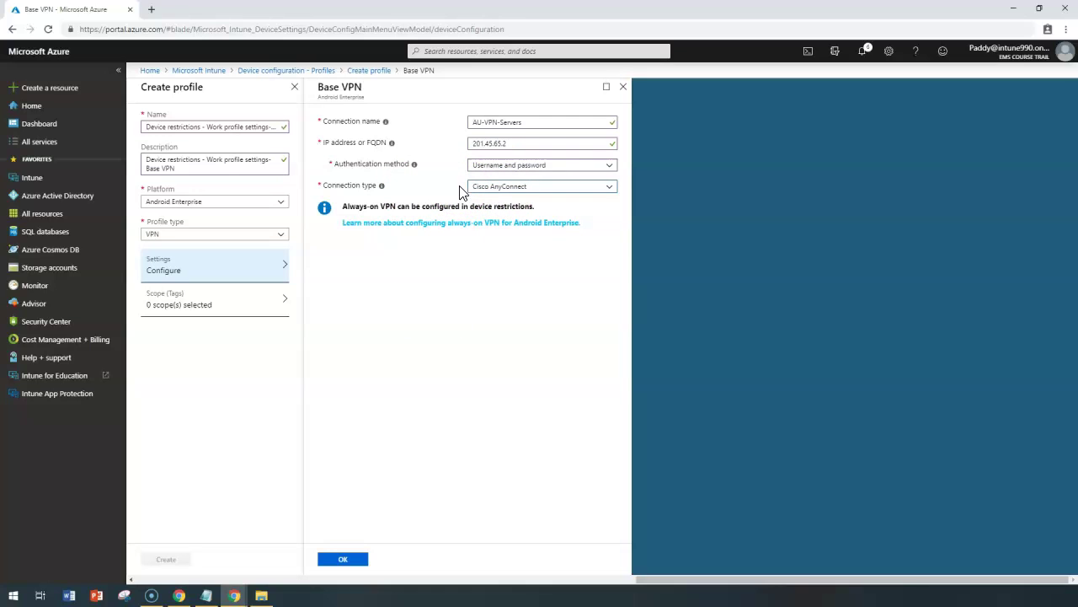
click(548, 189)
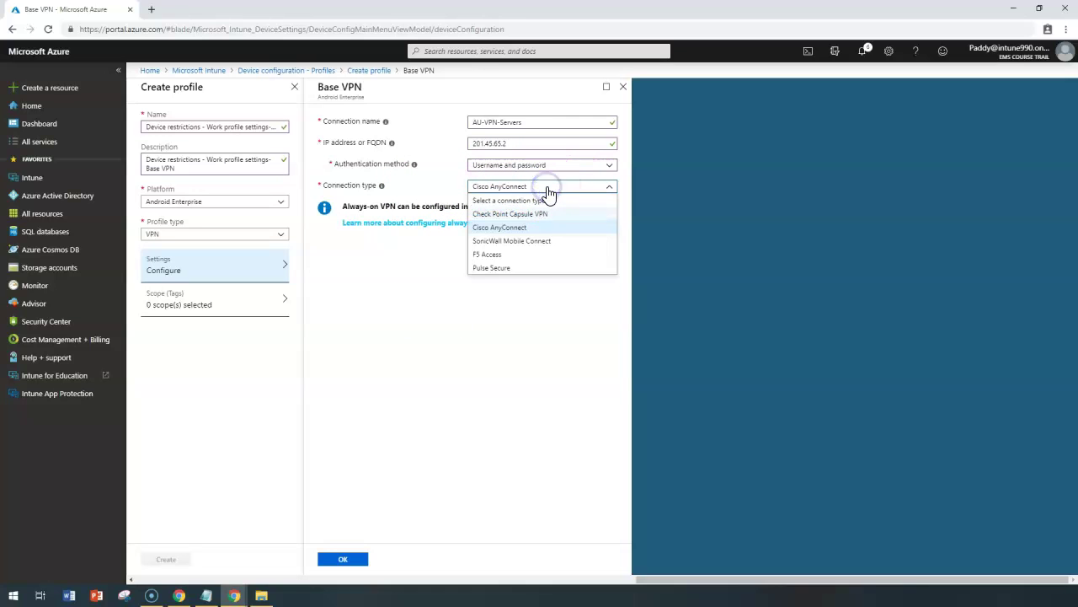
click(517, 242)
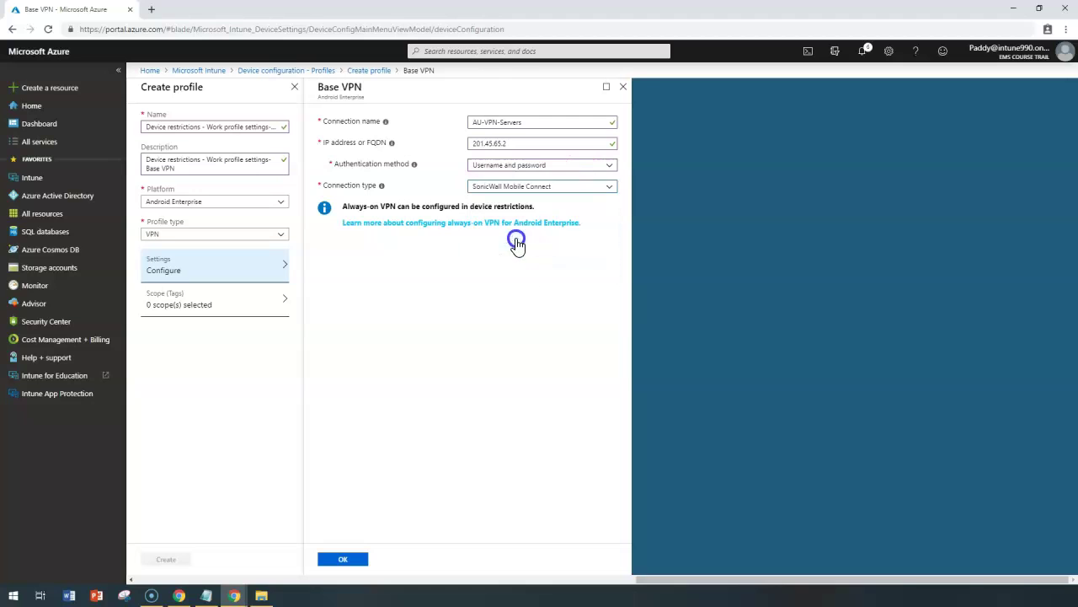
click(510, 186)
click(496, 255)
Set the connection type to Pulse Secure and accept the Base VPN settings.
click(508, 187)
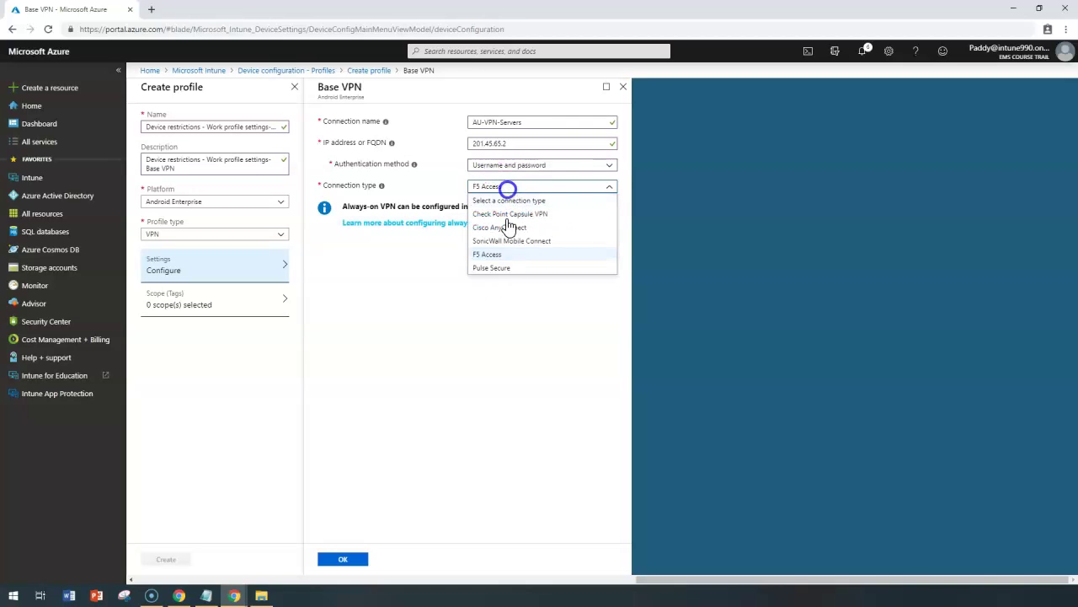
click(504, 268)
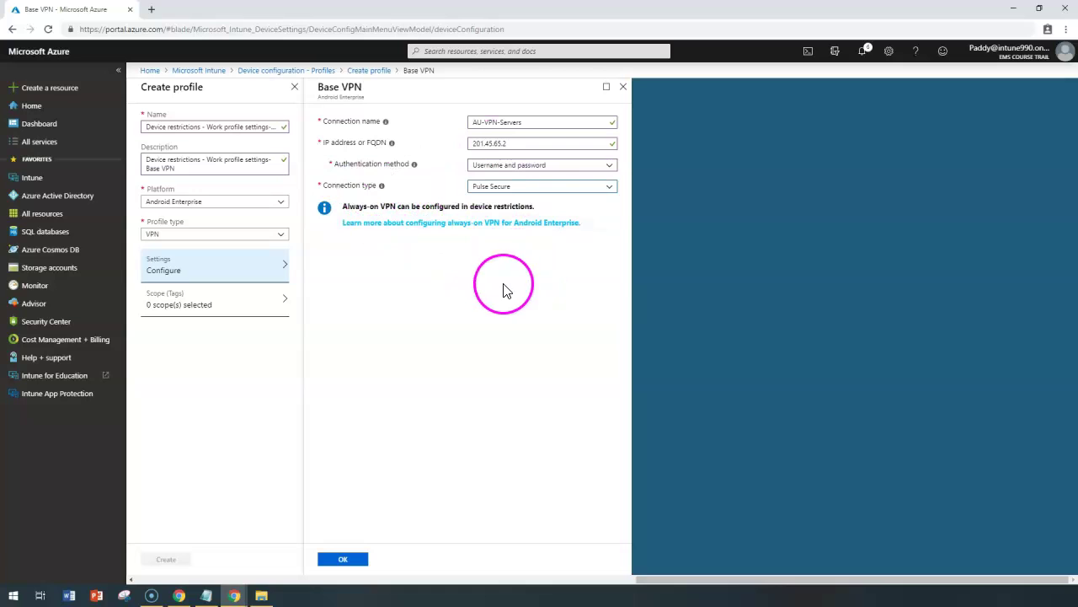
triple_click(348, 186)
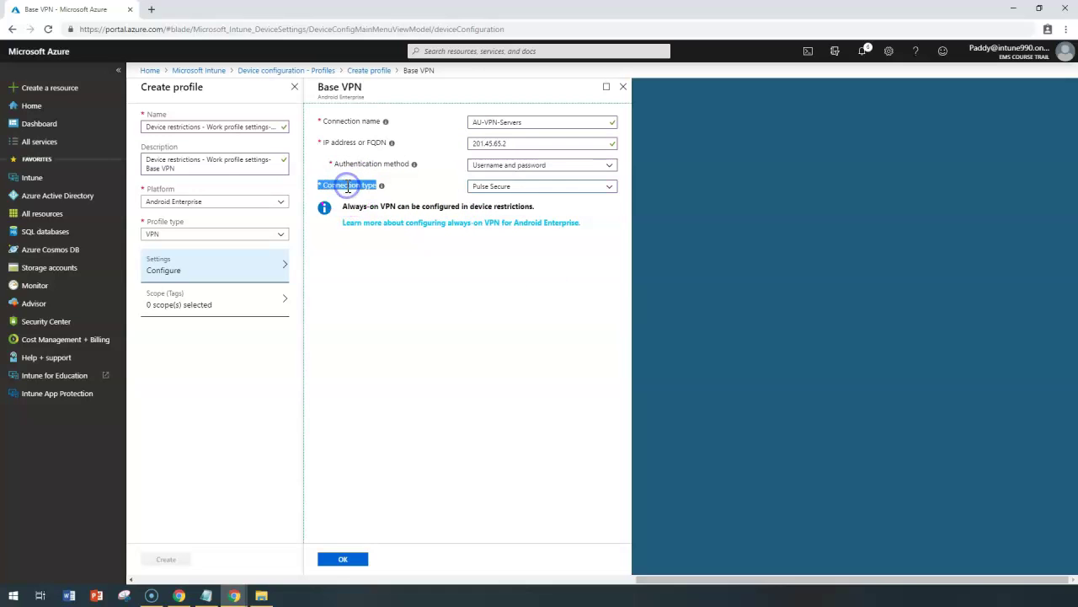
click(312, 599)
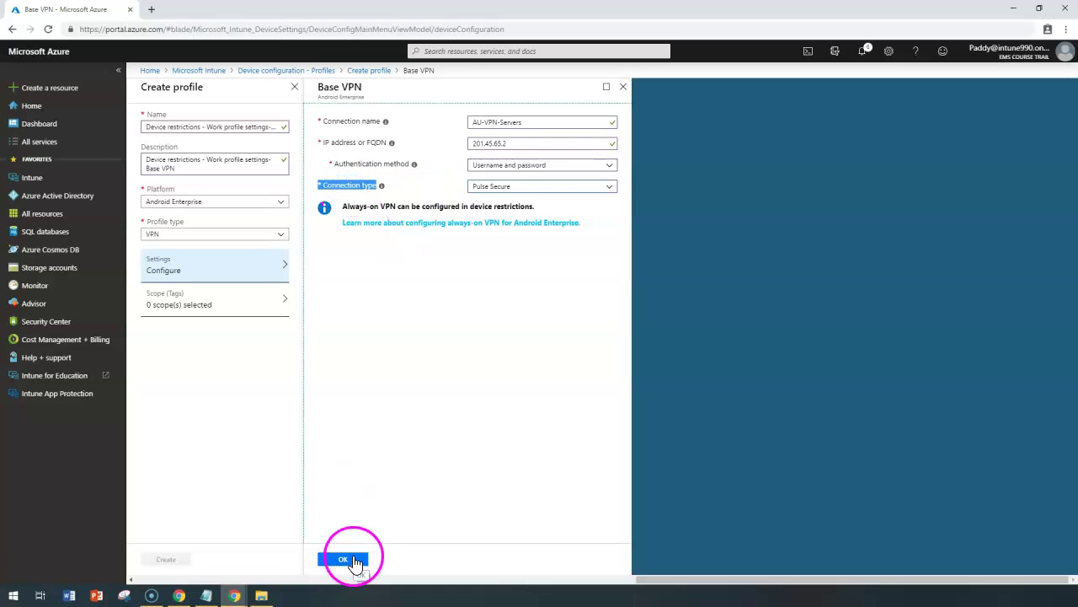
click(345, 560)
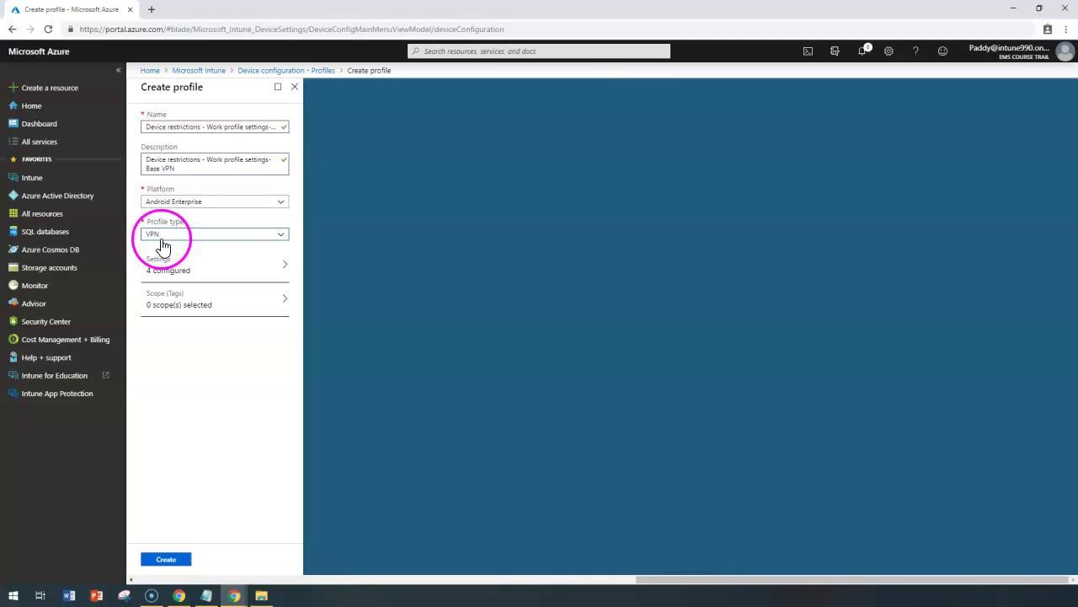
Keep VPN as the profile type and create the configuration profile.
click(163, 237)
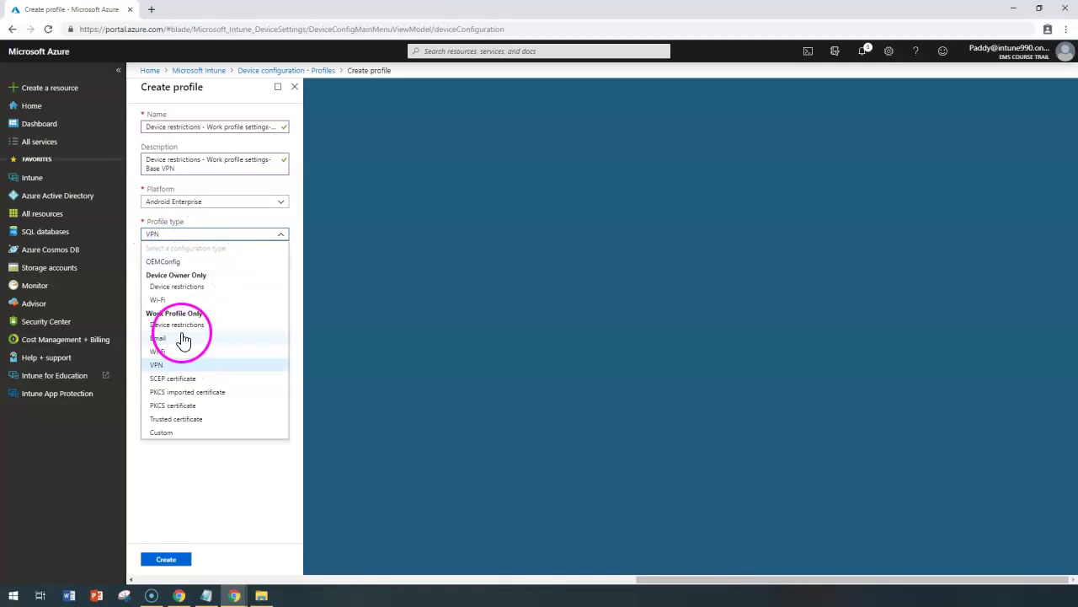
click(173, 365)
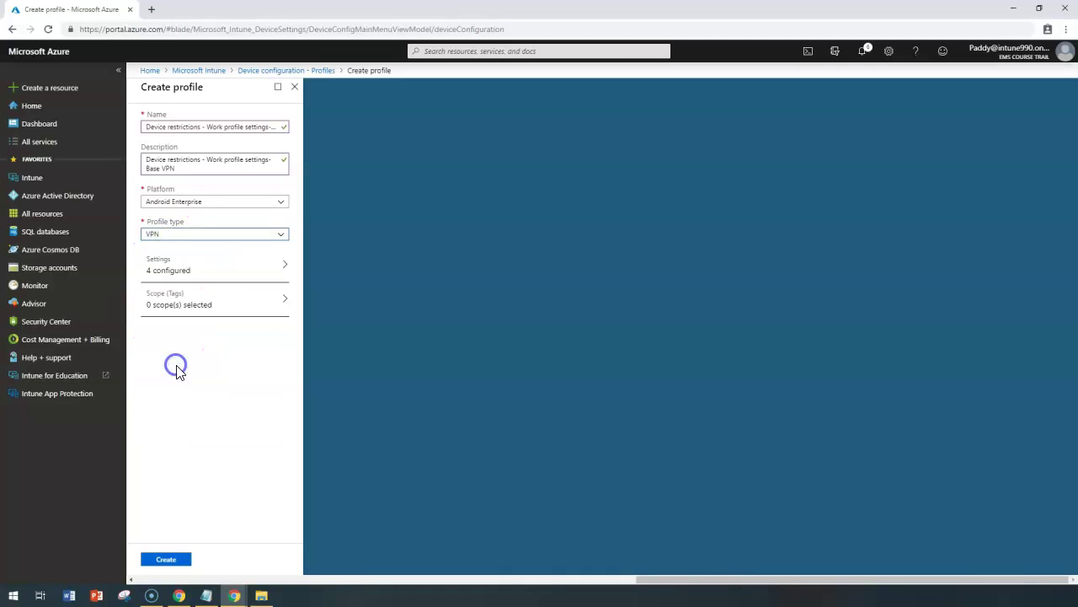
click(168, 556)
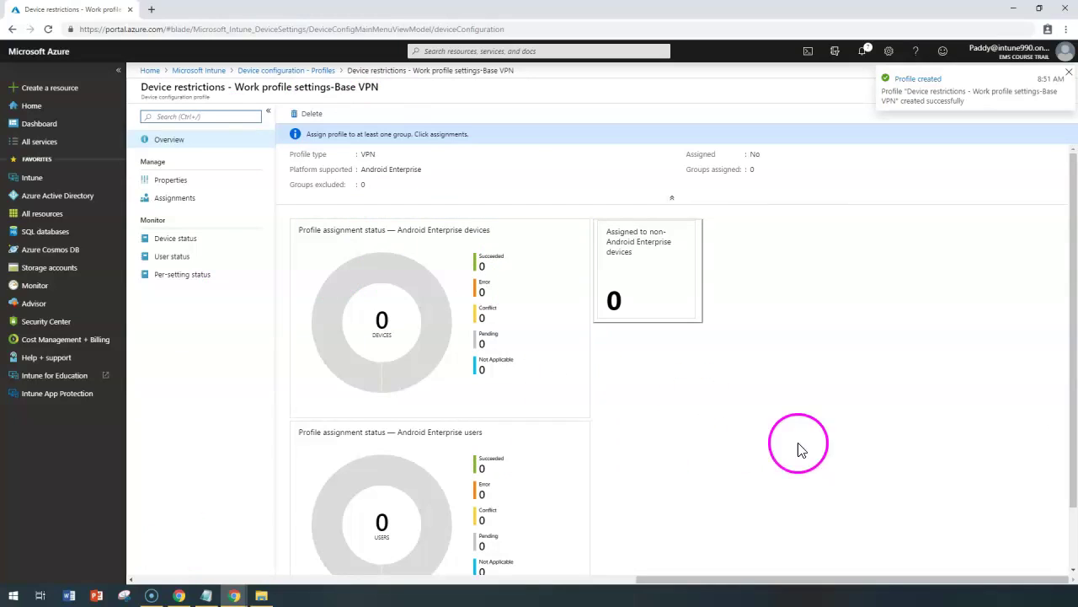
Assign the Base VPN profile to All Finance Users Group as an included group and save the assignment.
click(187, 200)
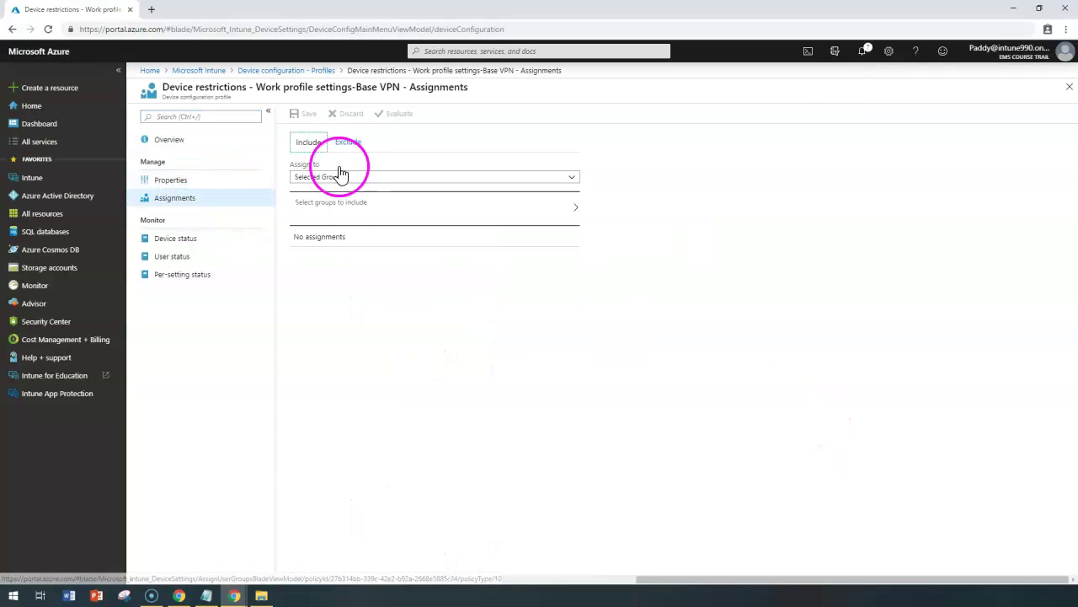
click(373, 219)
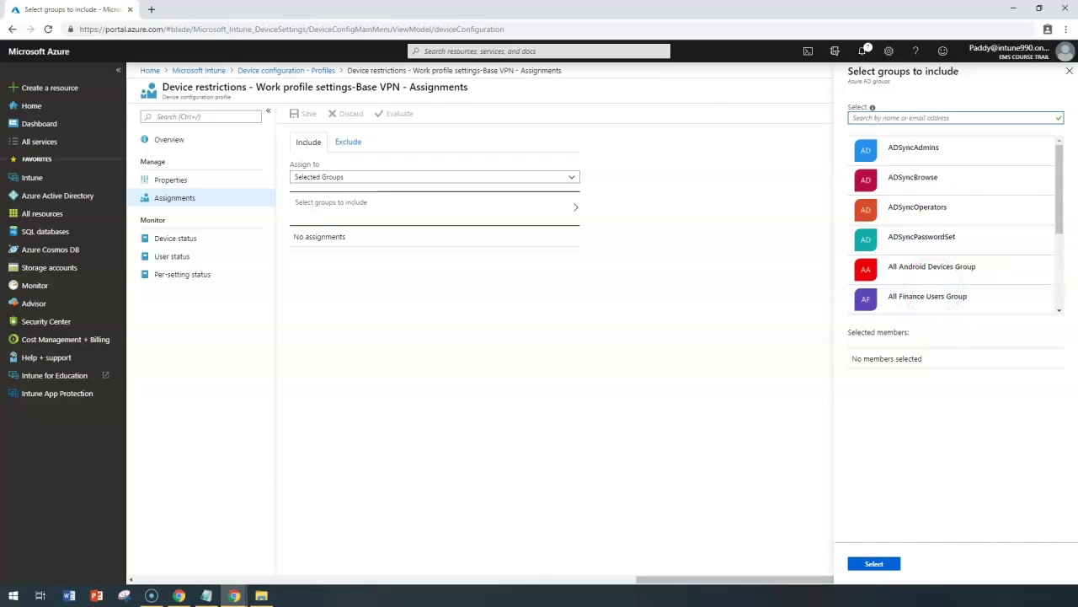
key(super+e)
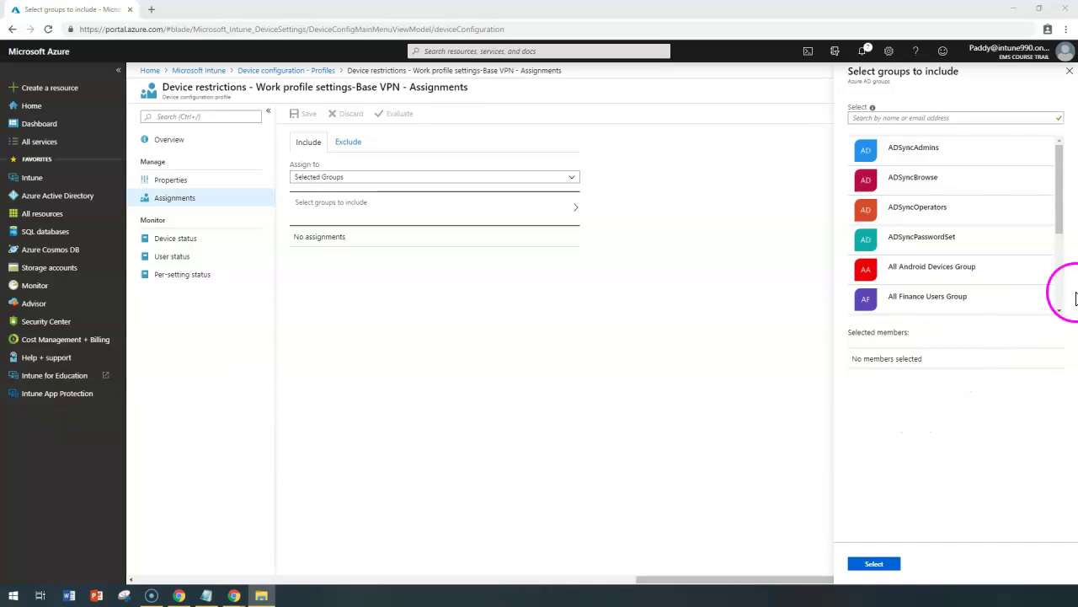
click(941, 303)
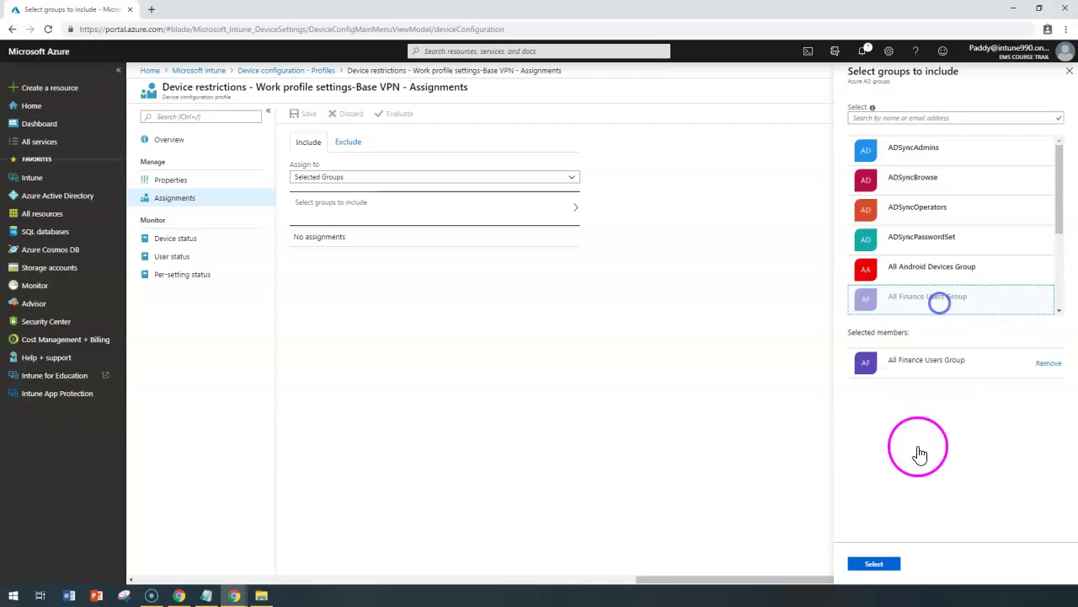
click(876, 562)
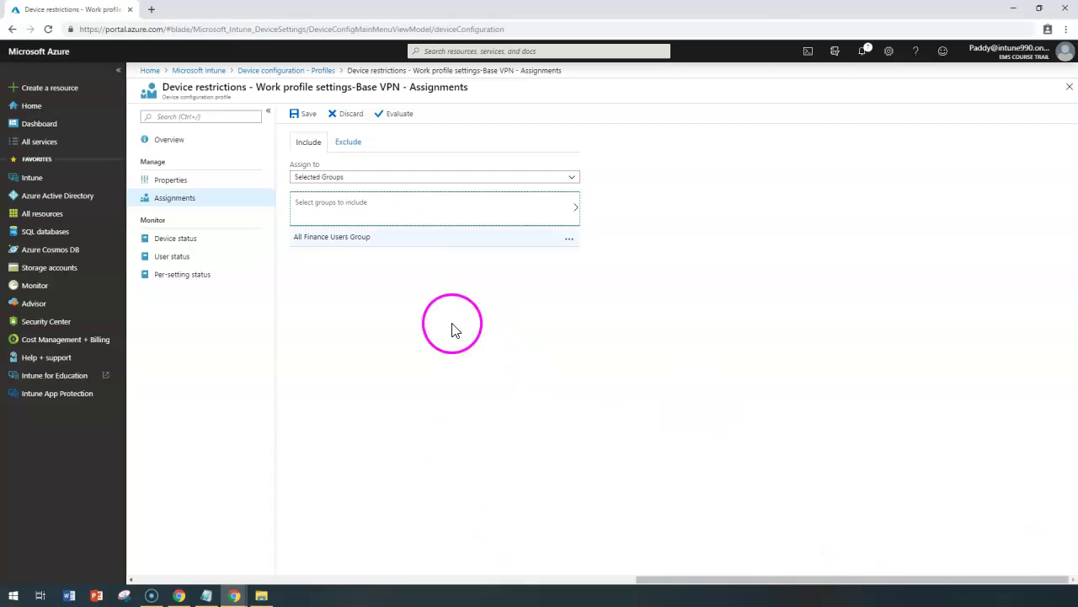
click(303, 115)
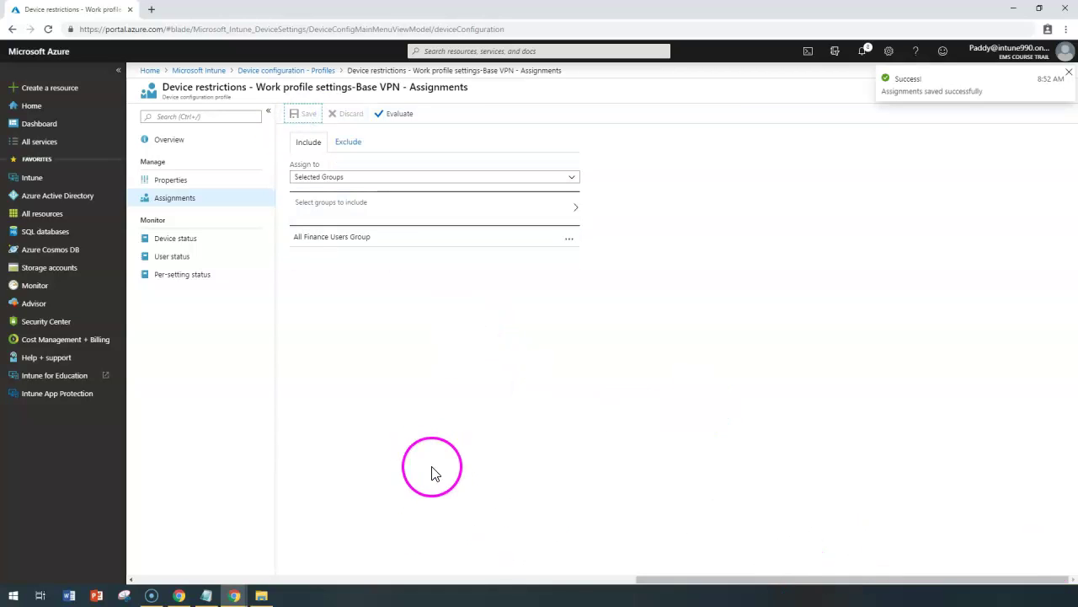